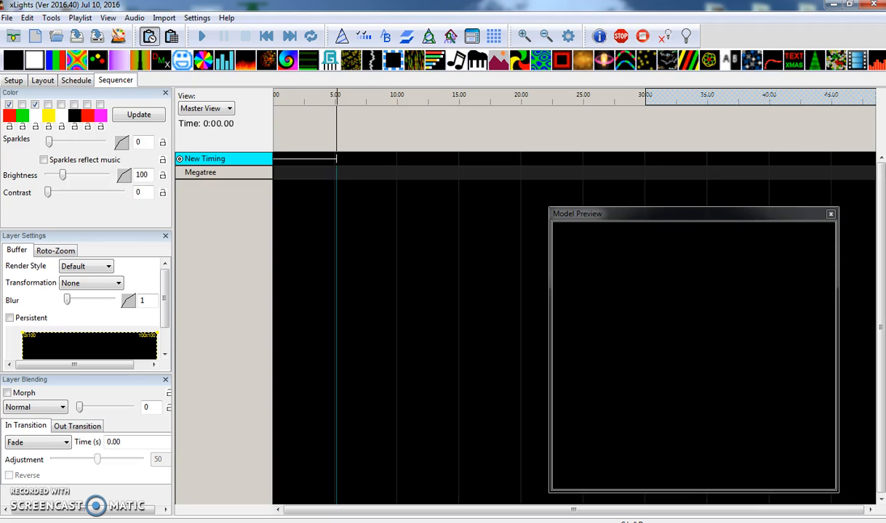
- Add a second effect layer to Megatree and place a Spirals effect on its first layer, with the effect settings shown
right_click(246, 177)
left_click(282, 200)
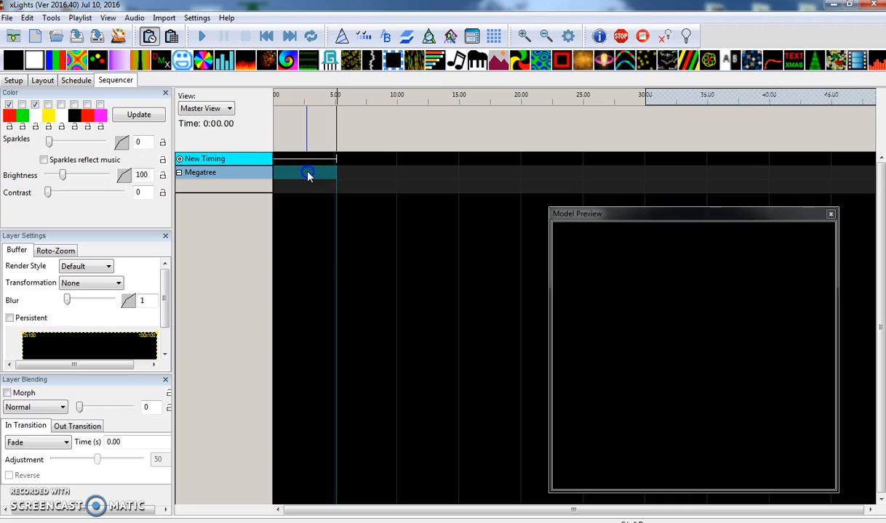
left_click_drag(640, 62, 304, 172)
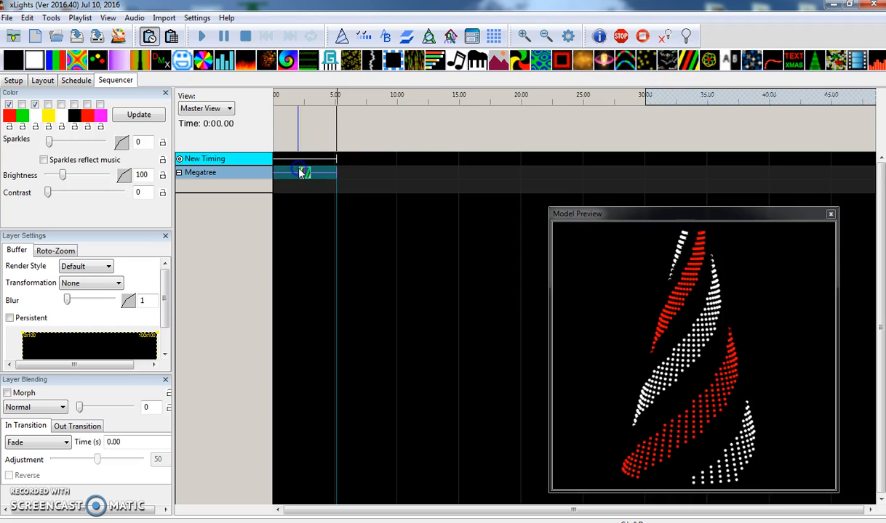
left_click(342, 37)
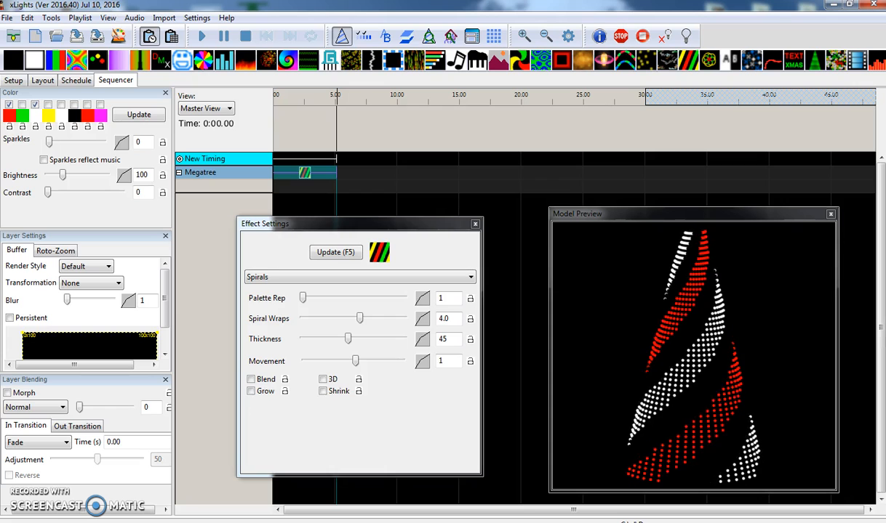
- Examine the Megatree's Perspective, # Strings and Lights/String in the layout, and the Spirals effect's Spiral Wraps, Thickness and Movement
left_click(41, 82)
left_click(108, 383)
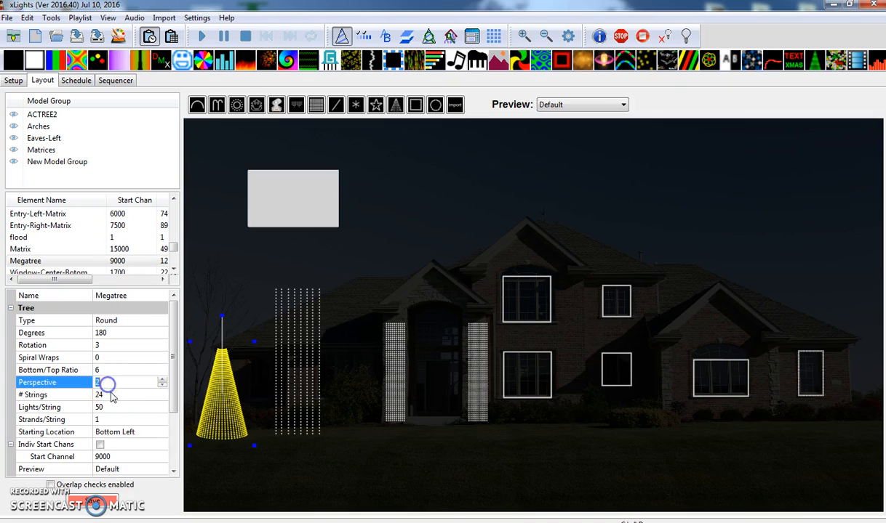
left_click(111, 394)
left_click(108, 408)
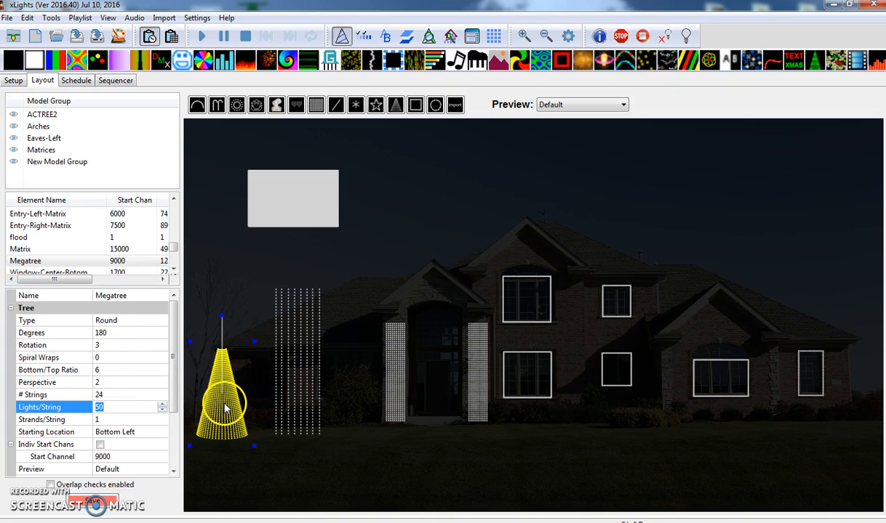
left_click(114, 81)
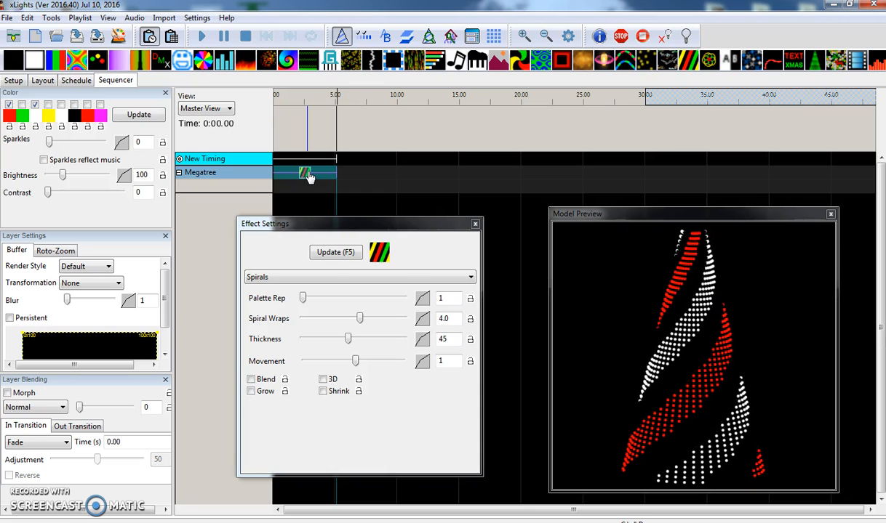
left_click(445, 318)
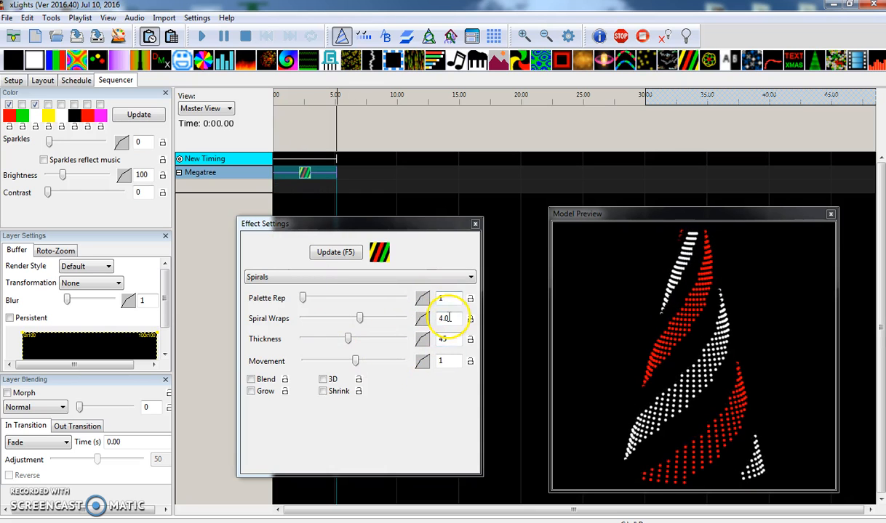
left_click(452, 341)
left_click(455, 362)
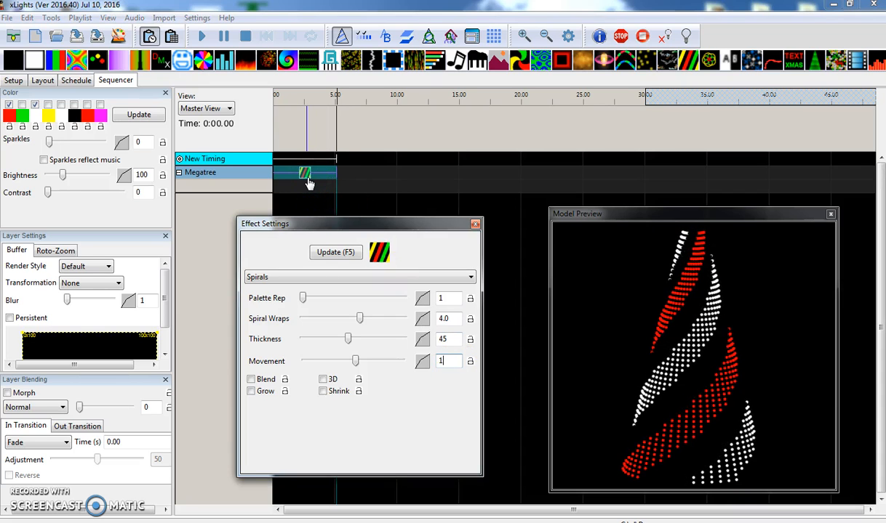
- Place a second Spirals effect on Megatree's second layer and set its Spiral Wraps to -4.0
left_click_drag(684, 69, 310, 187)
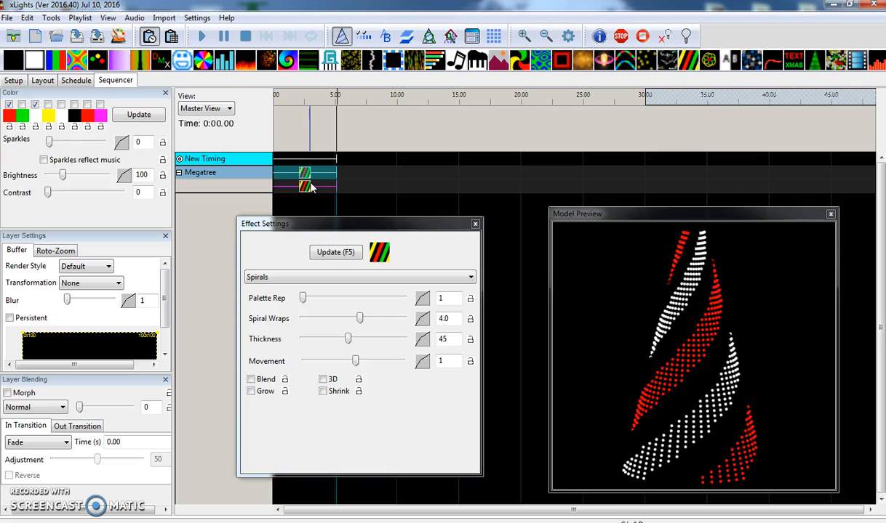
left_click(316, 187)
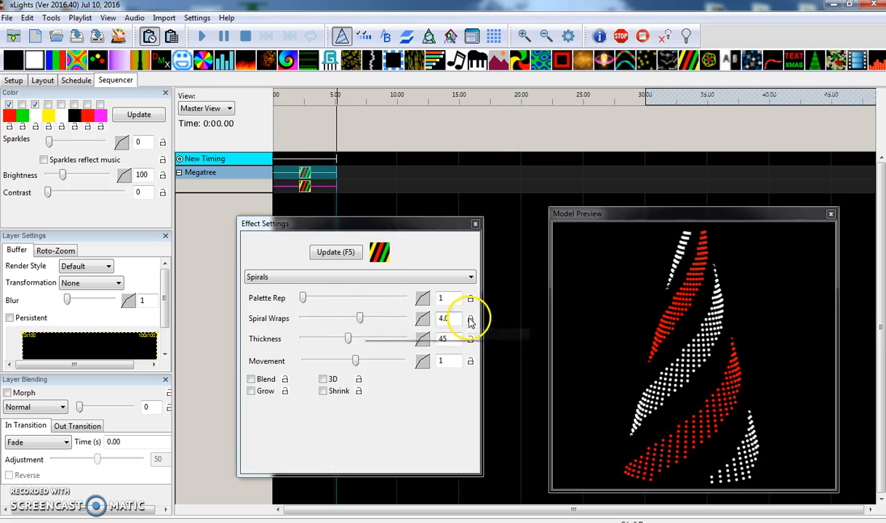
left_click_drag(362, 318, 348, 319)
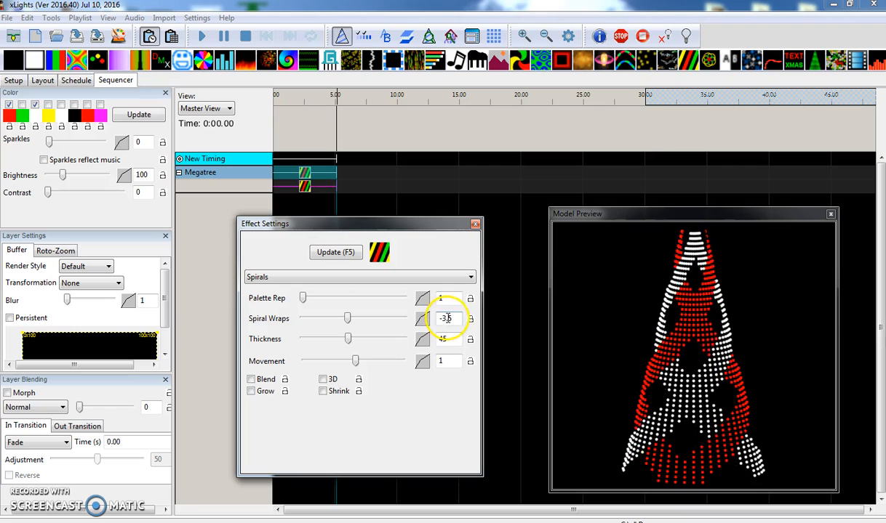
left_click_drag(447, 318, 468, 321)
type(".")
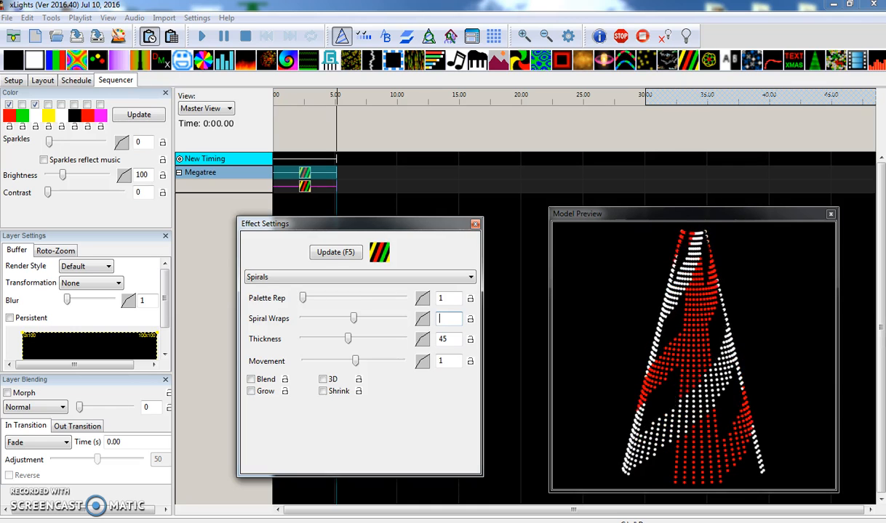
type("4")
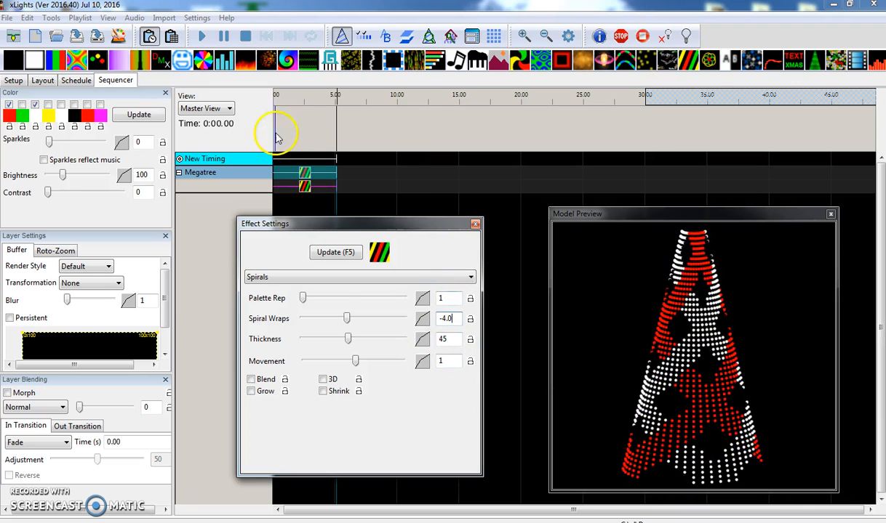
- Set the layer blending of the first layer's Spirals effect to 1 is Mask
left_click(306, 176)
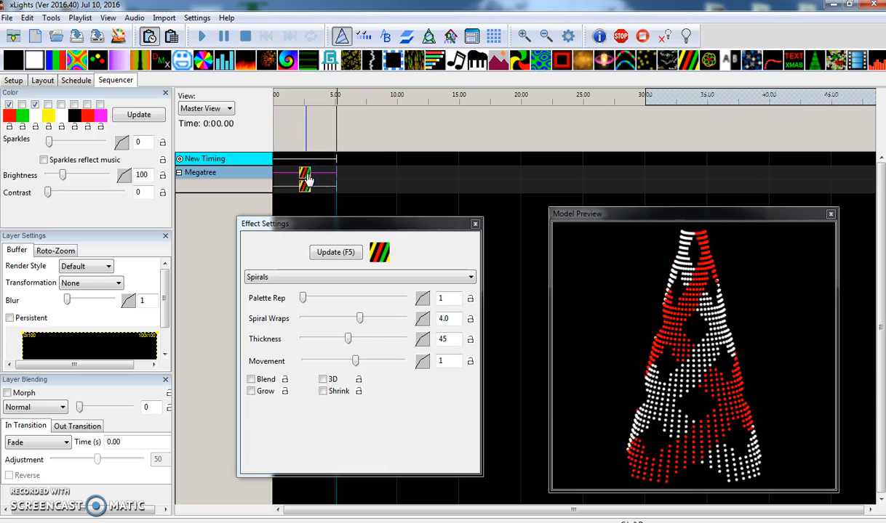
left_click(23, 408)
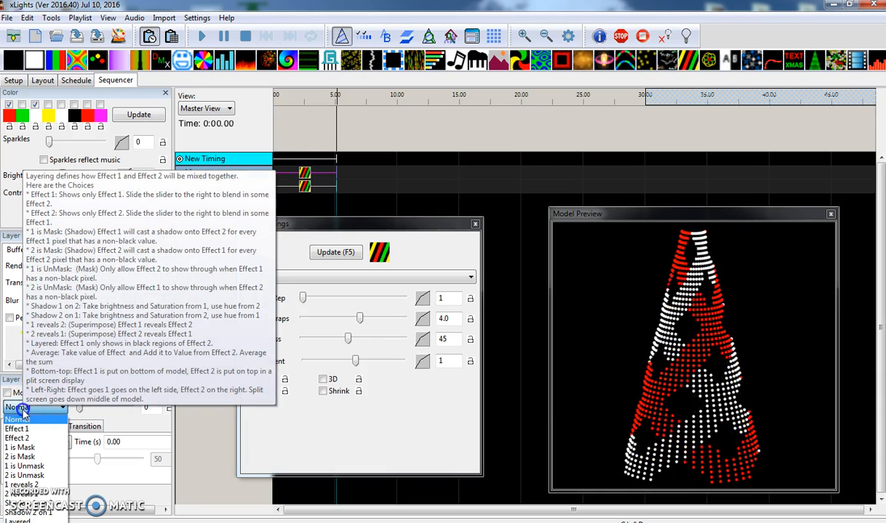
left_click(25, 447)
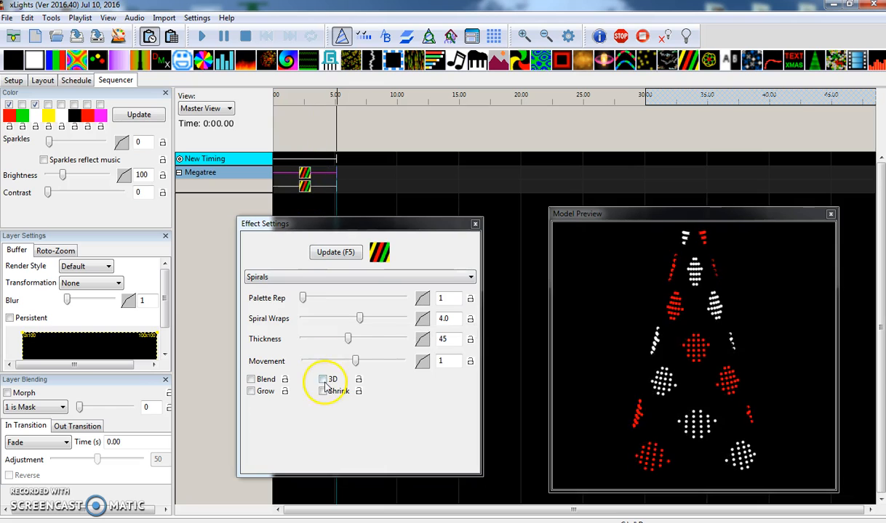
- Try a Movement of -1.1 on the first layer's Spirals and 3.9 on the second layer's Spirals
left_click(354, 361)
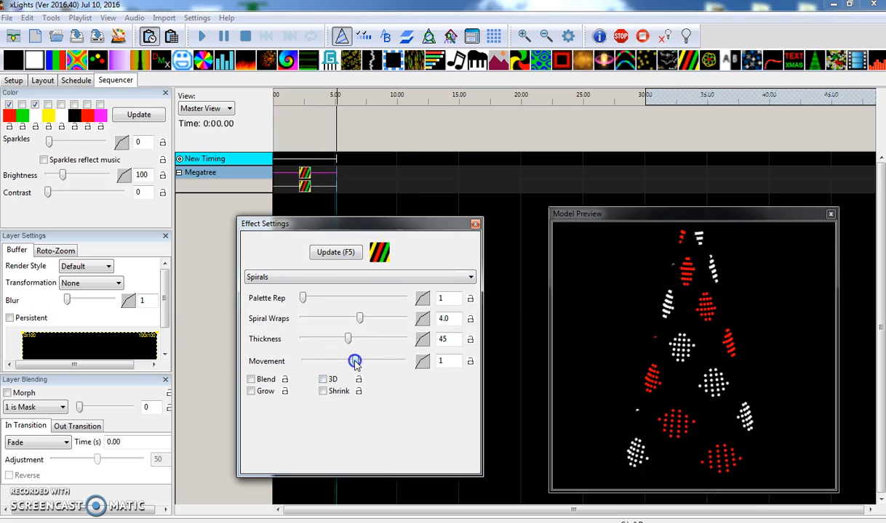
mouse_move(353, 361)
left_mouse_down()
mouse_move(363, 364)
mouse_move(350, 365)
left_mouse_up()
mouse_move(305, 189)
left_mouse_down()
mouse_move(316, 192)
mouse_move(304, 192)
left_mouse_up()
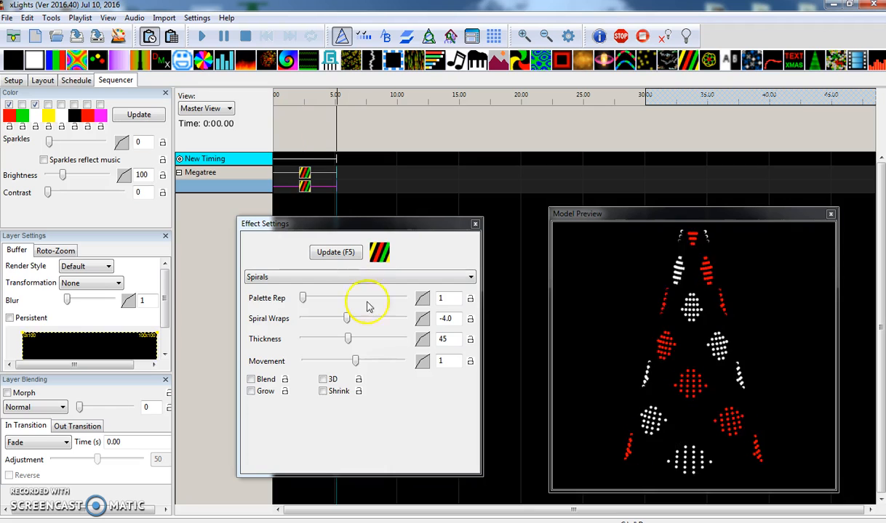
mouse_move(355, 361)
left_mouse_down()
mouse_move(341, 366)
mouse_move(382, 363)
mouse_move(364, 367)
left_mouse_up()
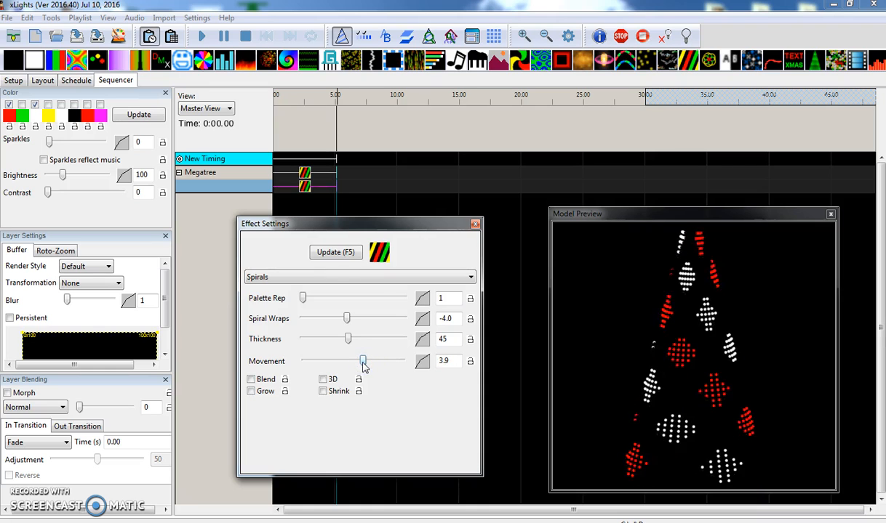
- Change the second layer's Spirals colors to red and green by enabling green and disabling white
left_click(309, 175)
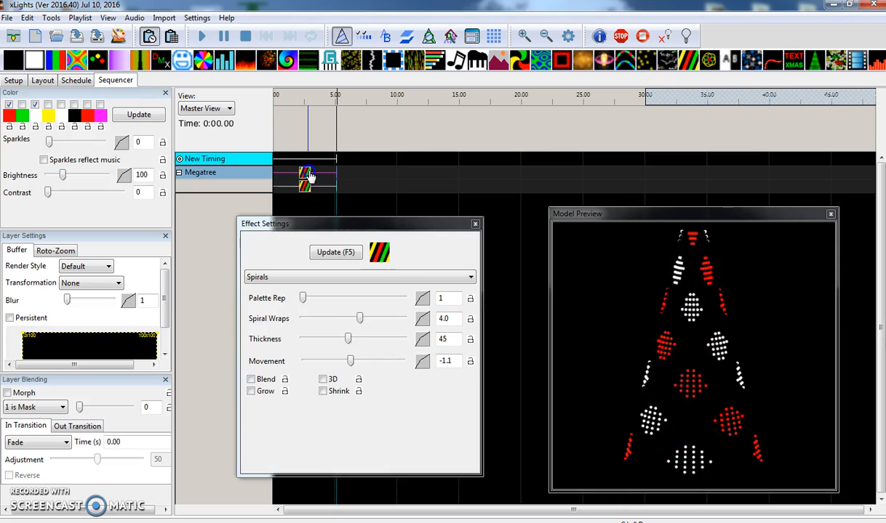
left_click(308, 186)
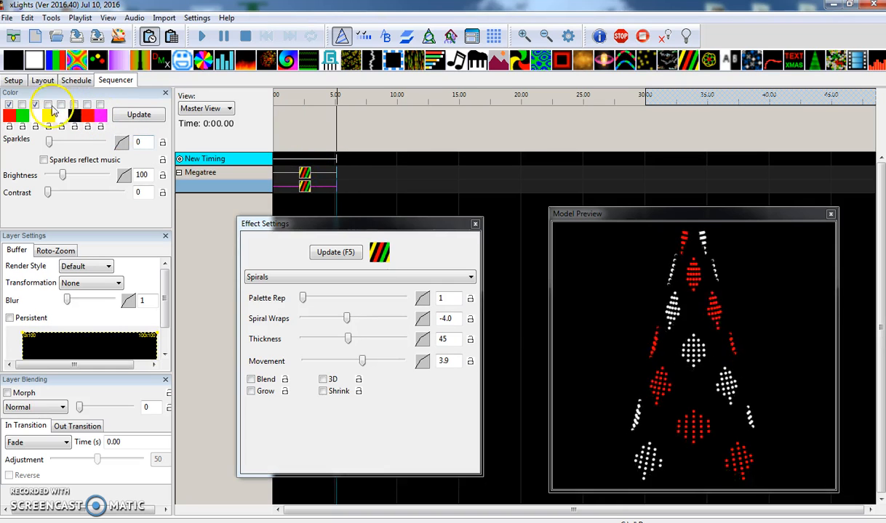
left_click(22, 105)
left_click(35, 105)
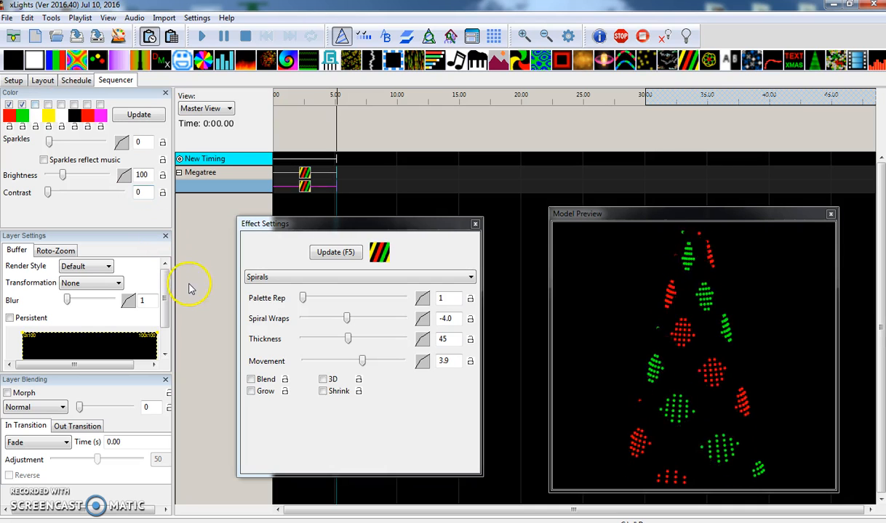
- Set the Movement to 1.0 on both the first and second layer's Spirals effects
left_click(304, 175)
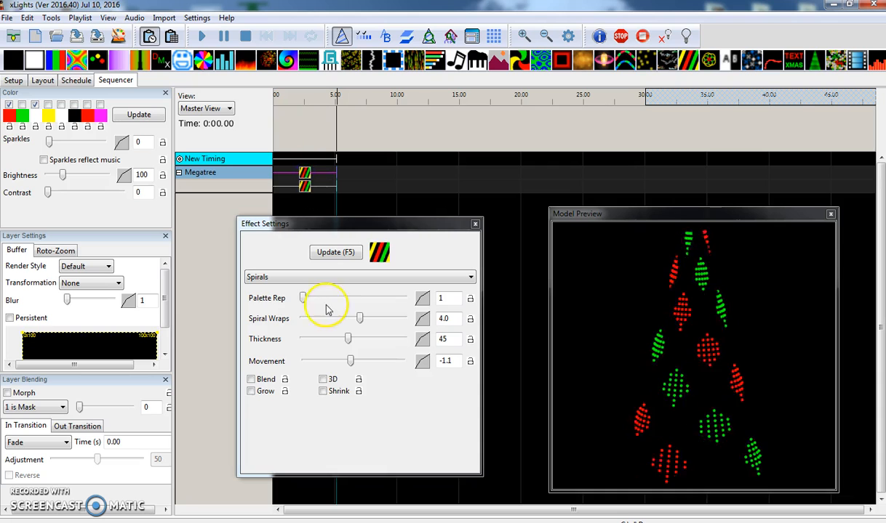
left_click(448, 361)
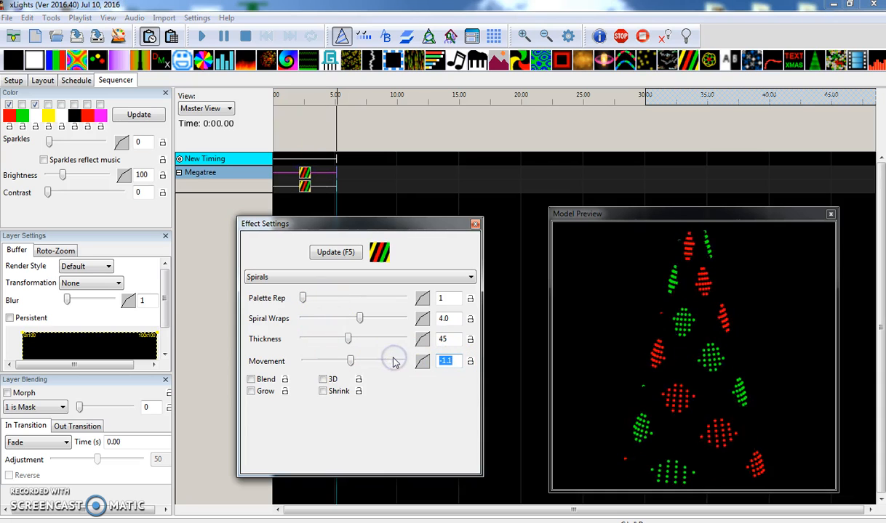
type("1")
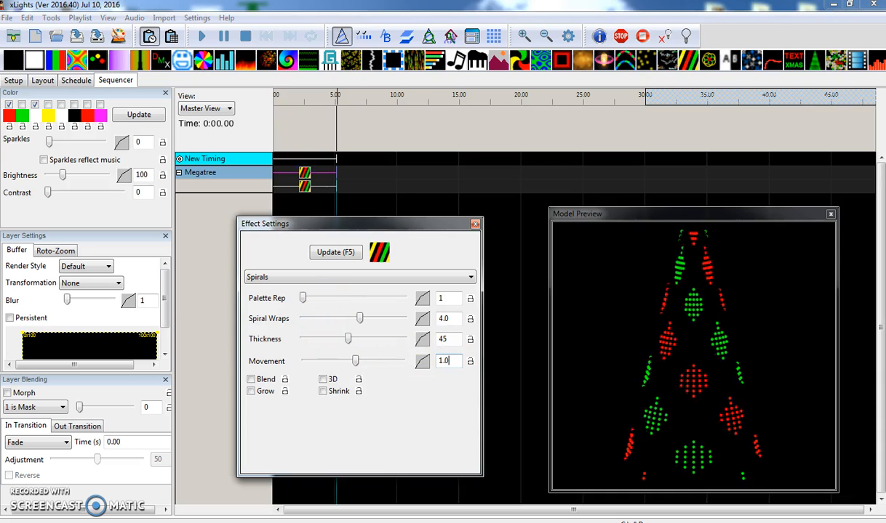
left_click(304, 186)
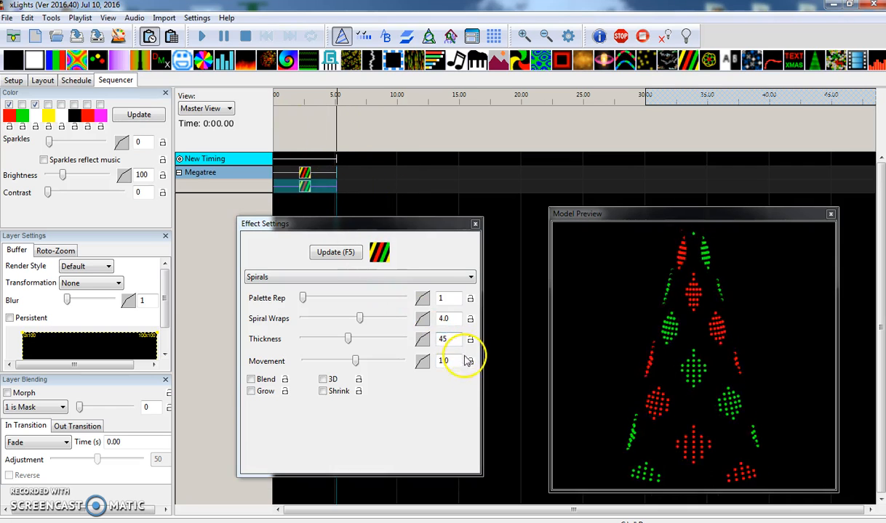
left_click(307, 171)
left_click(306, 189)
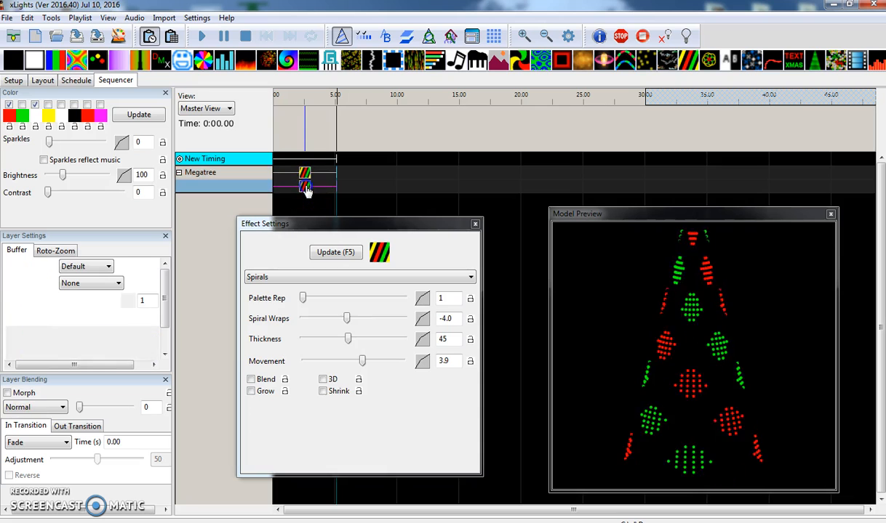
double_click(449, 361)
type("1.0")
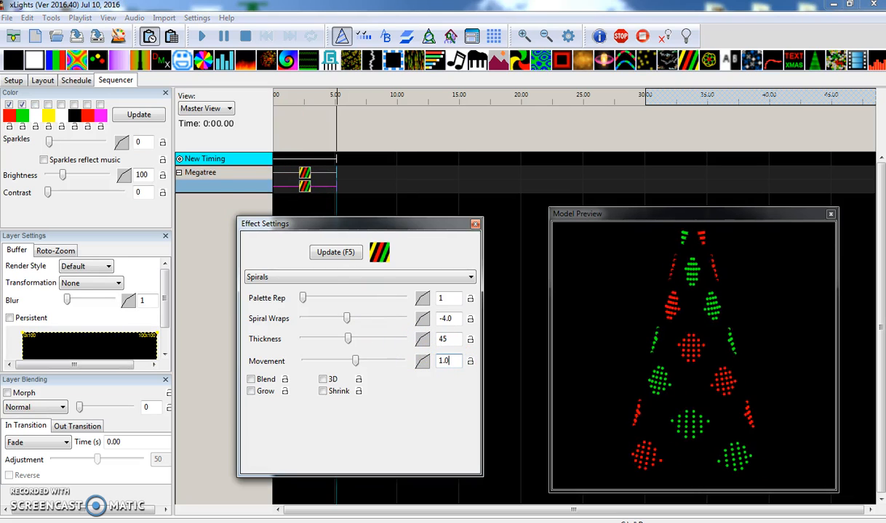
left_click(398, 308)
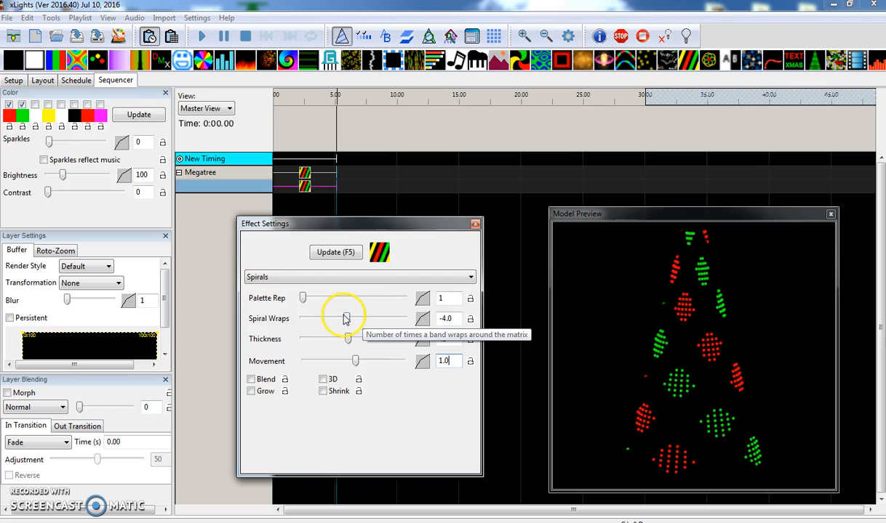
- Set the second layer's Spirals Thickness to 52 and slightly adjust the Thickness of the first layer's Spirals
mouse_move(349, 340)
left_mouse_down()
mouse_move(392, 342)
mouse_move(337, 341)
mouse_move(393, 341)
mouse_move(346, 342)
left_mouse_up()
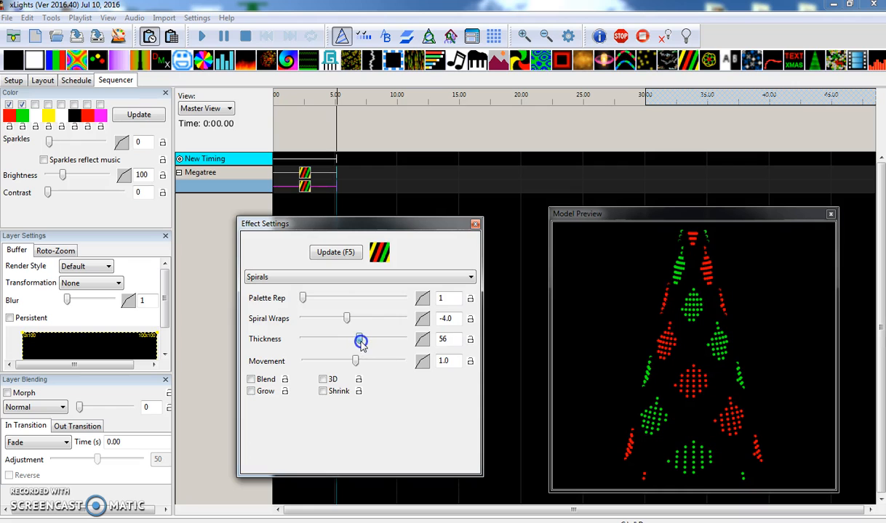
left_click(305, 175)
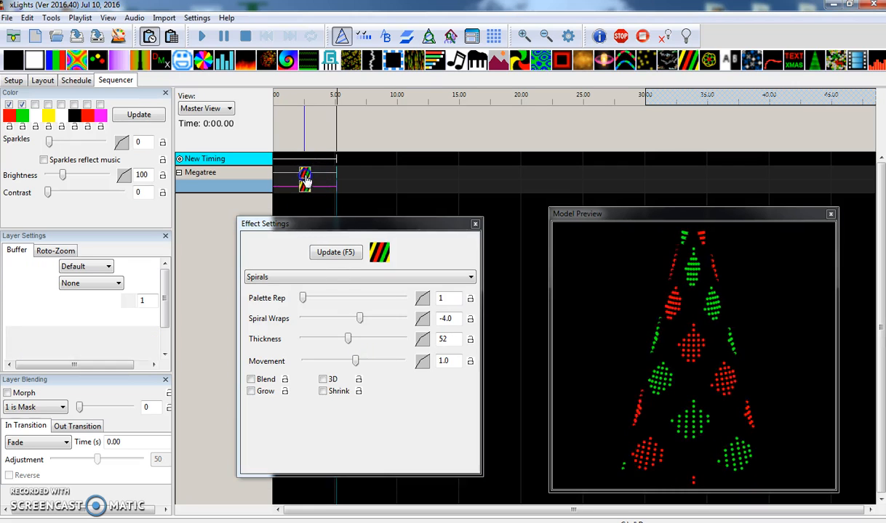
left_click(349, 340)
mouse_move(349, 341)
left_mouse_down()
mouse_move(371, 340)
mouse_move(310, 333)
mouse_move(349, 333)
left_mouse_up()
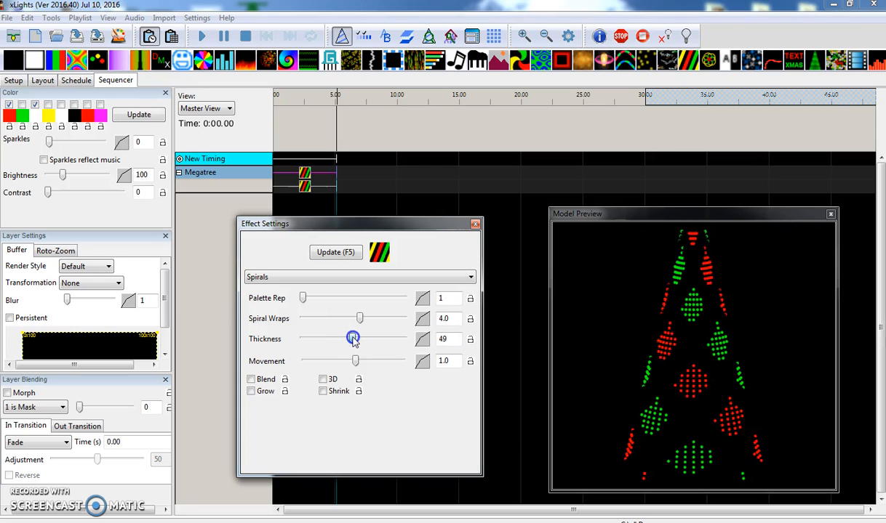
- Set the second layer's Spirals Thickness to 48 and its Spiral Wraps to 7.2
left_click(304, 187)
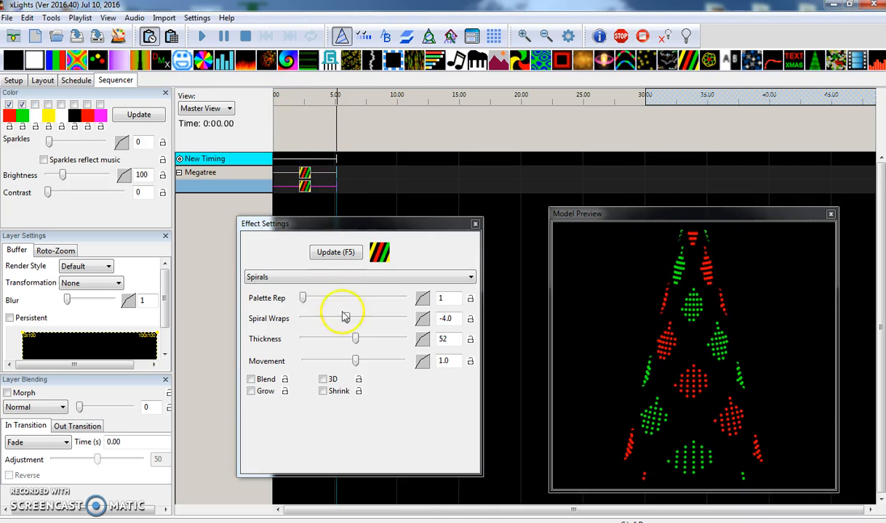
left_click_drag(356, 340, 350, 340)
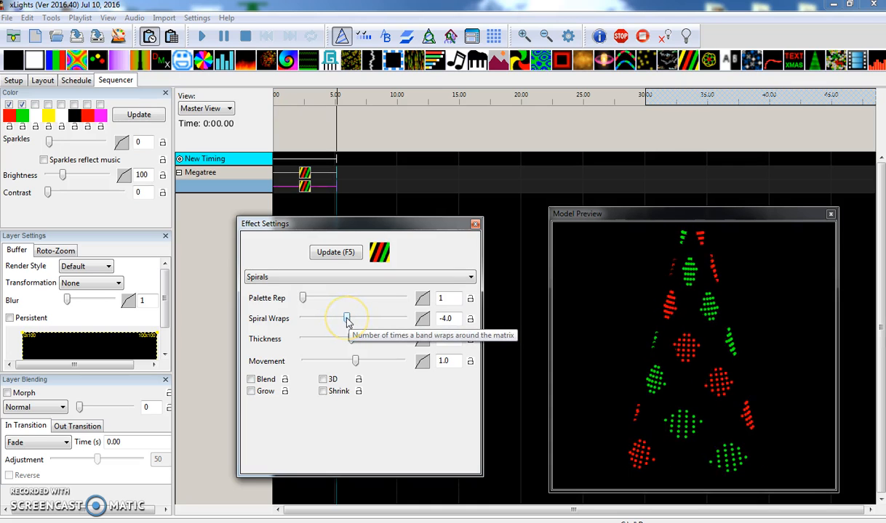
left_click_drag(347, 319, 364, 320)
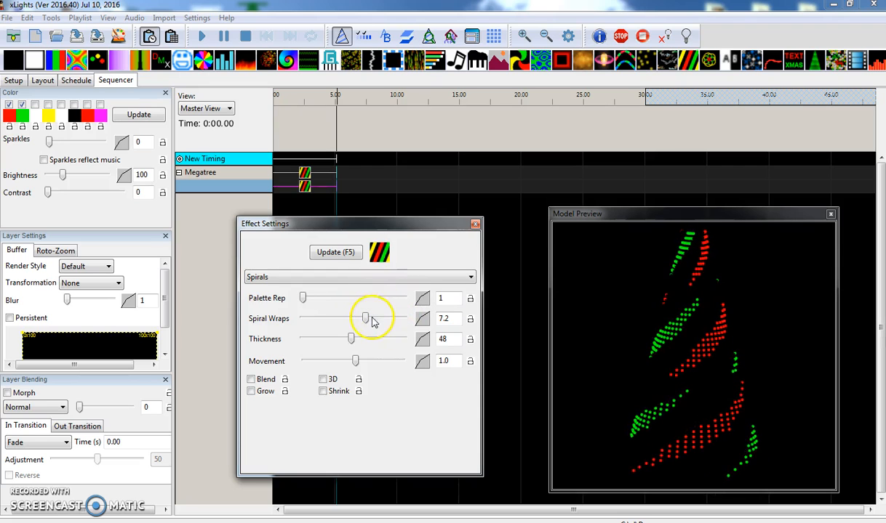
- Set the Spiral Wraps of the second layer's Spirals effect to 6.4
left_click(372, 320)
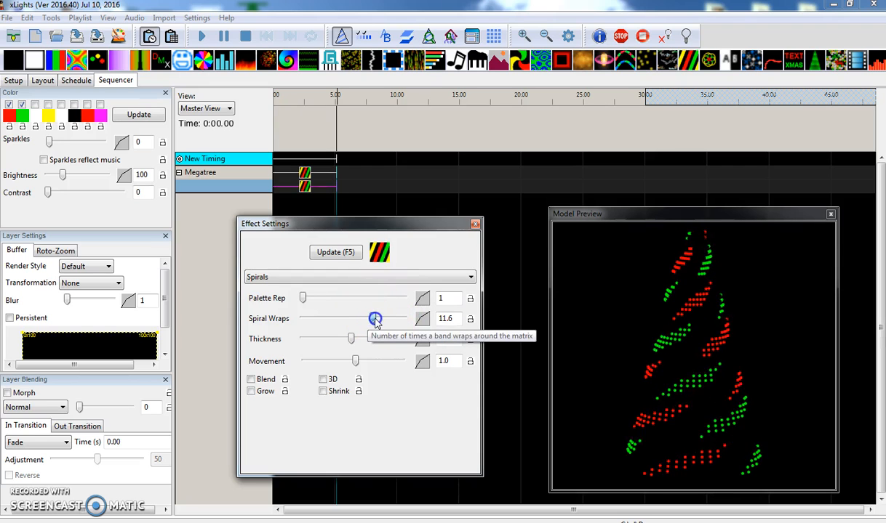
left_click(372, 320)
left_click_drag(371, 321, 367, 319)
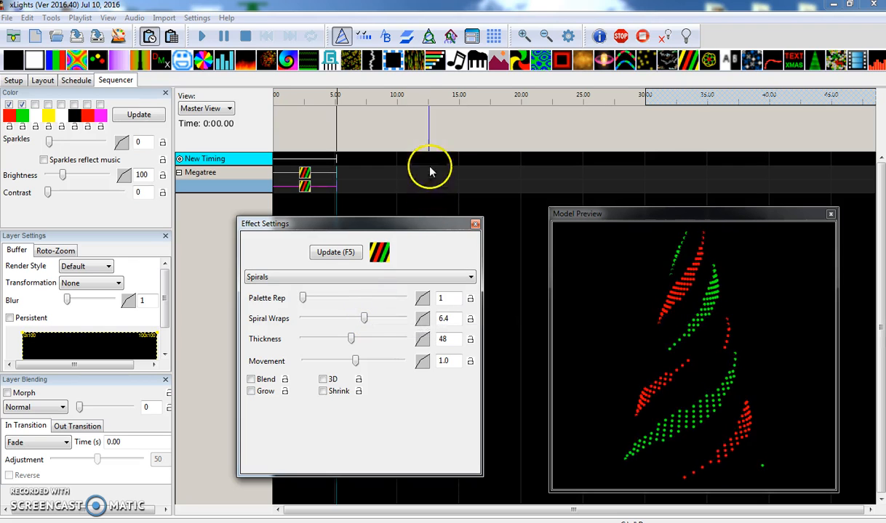
- Add a timing mark at about 12.5 s and fill the new interval on the Megatree's first layer with a Spirals effect using 5 Spiral Wraps
left_click(429, 134)
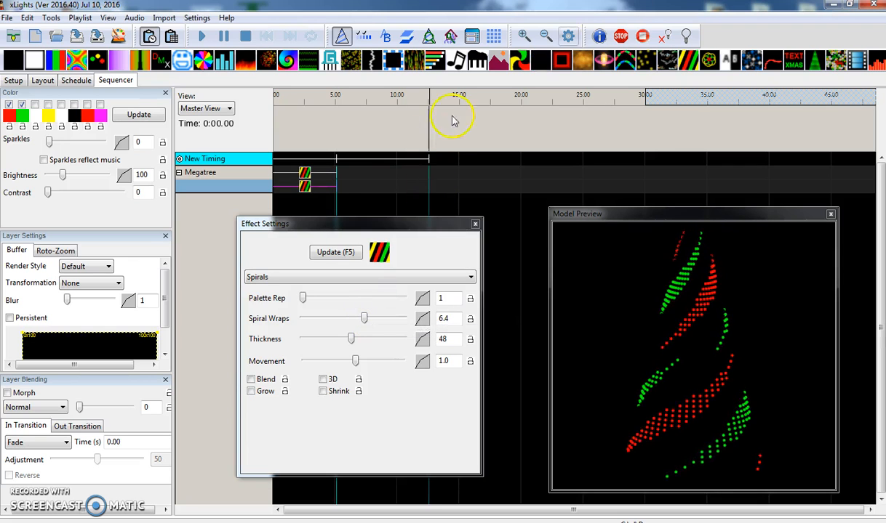
left_click_drag(640, 59, 386, 175)
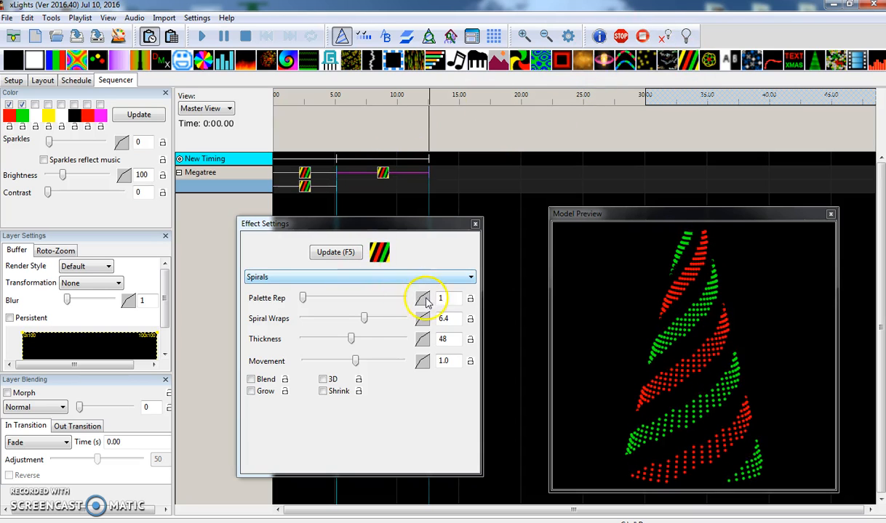
left_click_drag(457, 318, 333, 322)
type("5")
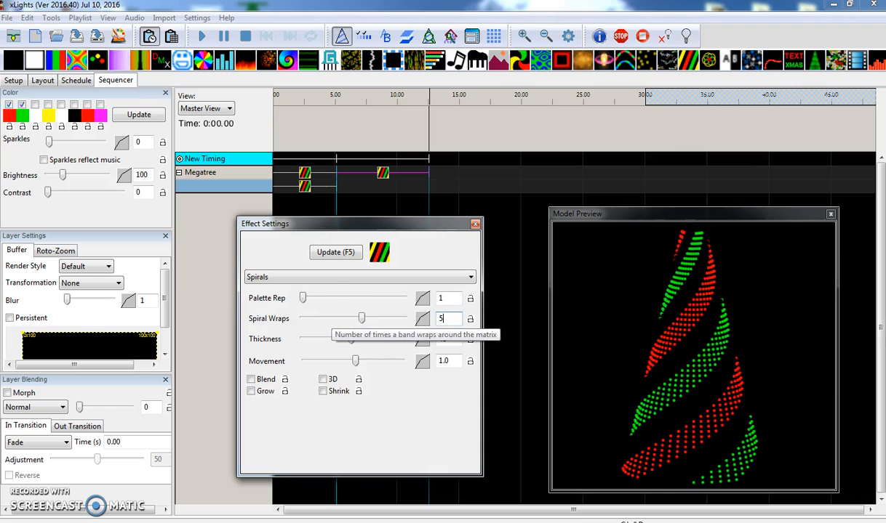
- Copy the new first-layer Spirals effect to the second layer of the same interval and set the copy's Spiral Wraps to -5
left_click(386, 174)
left_click(404, 190)
key("ctrl+v")
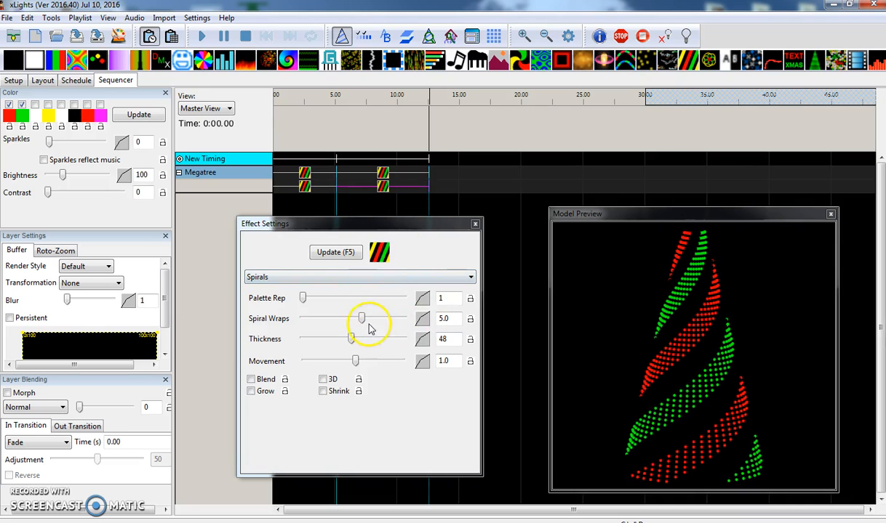
left_click_drag(362, 320, 354, 322)
left_click_drag(454, 317, 429, 318)
type("-")
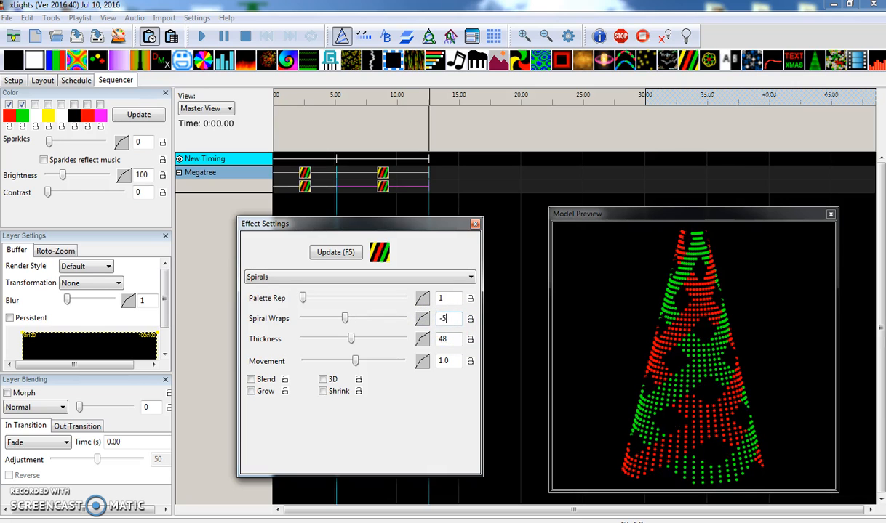
- Set the layer blending of the first-layer Spirals effect in the second interval to 1 is Mask
left_click(385, 173)
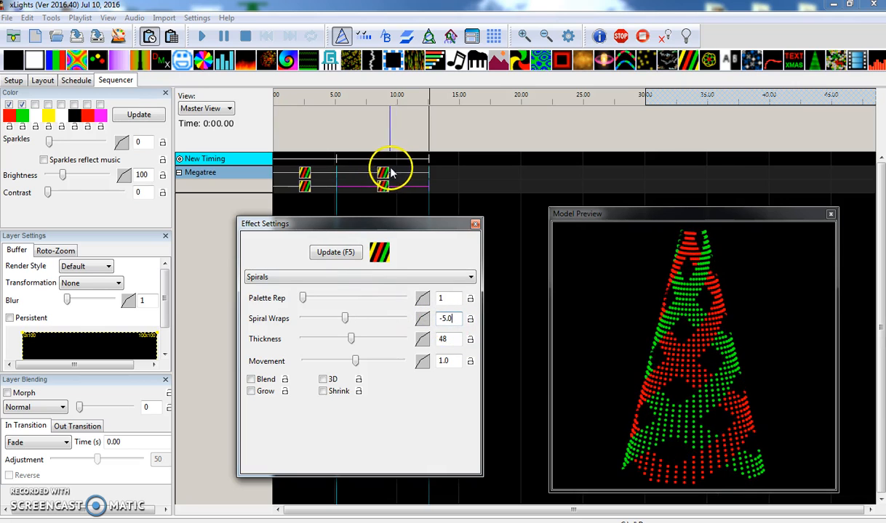
left_click(15, 408)
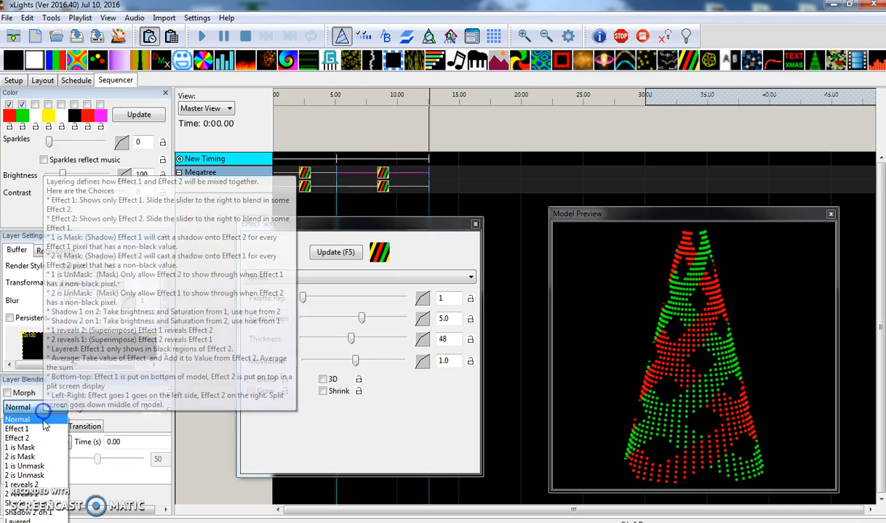
left_click(49, 448)
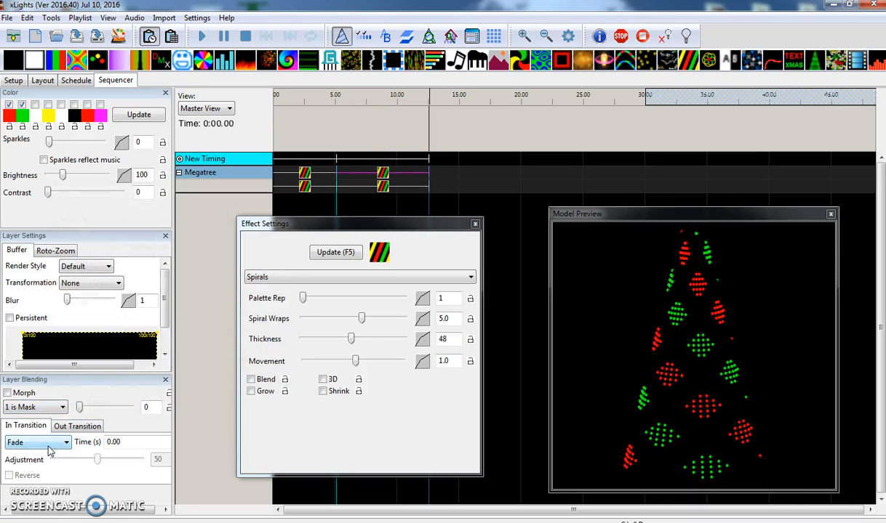